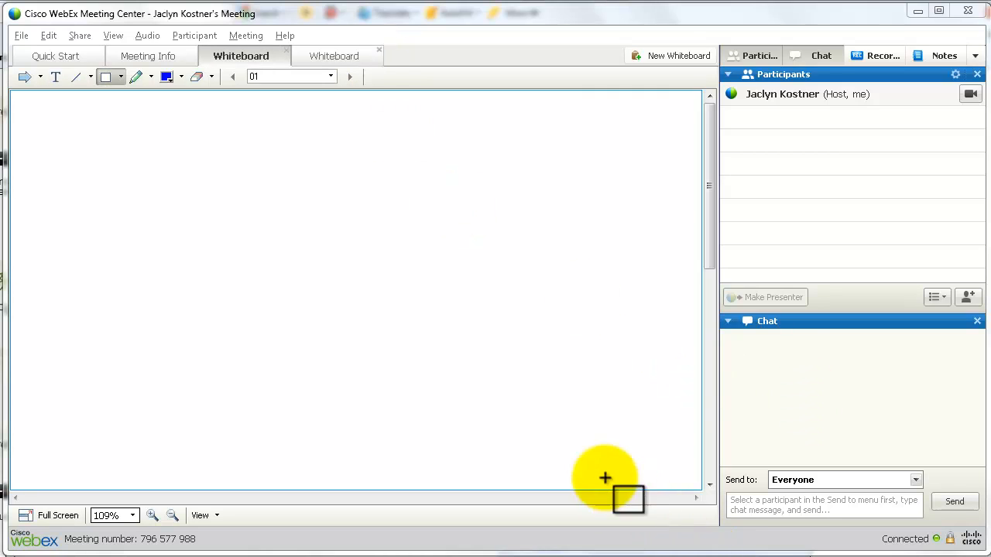
Place the name-tagged annotation pointer at the left edge of the whiteboard
left_click(24, 76)
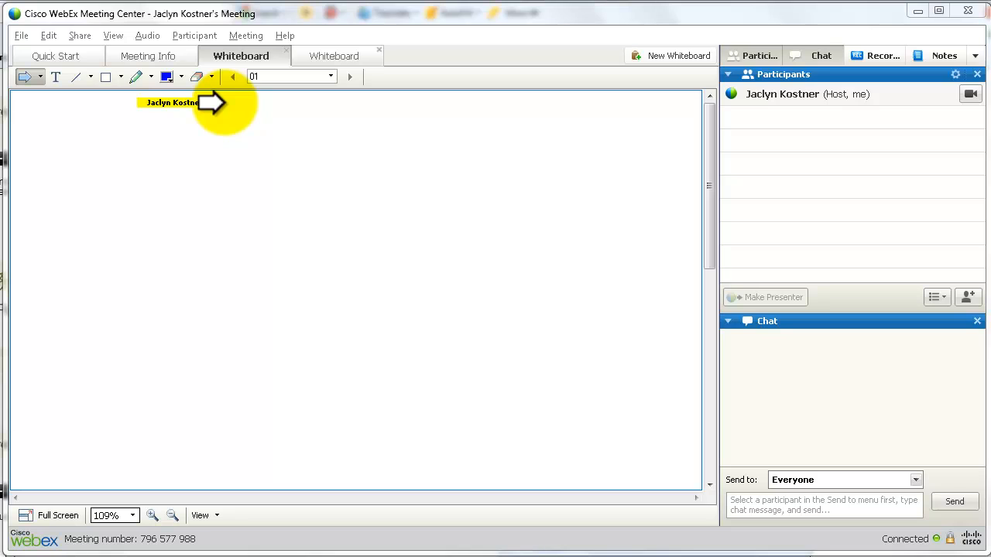
left_click(26, 74)
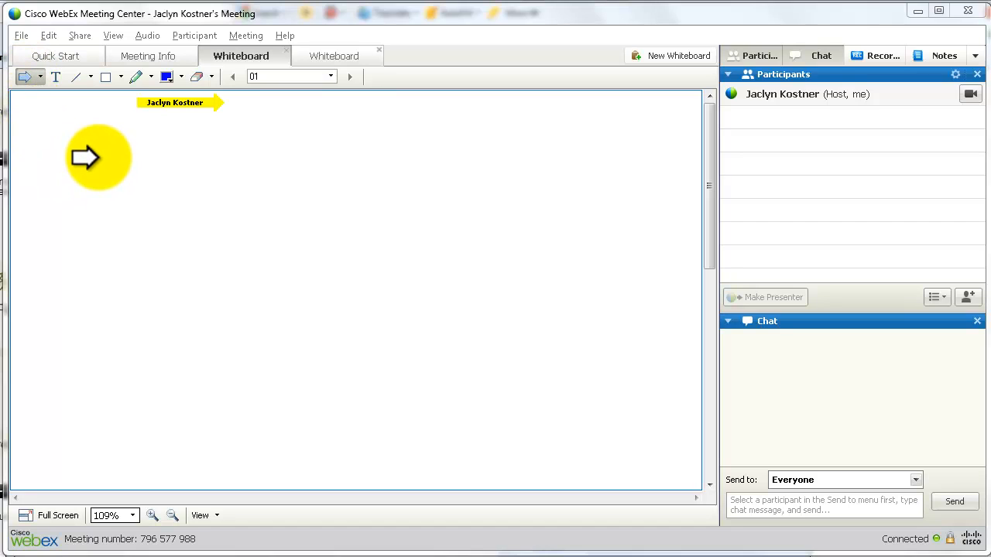
left_click(97, 149)
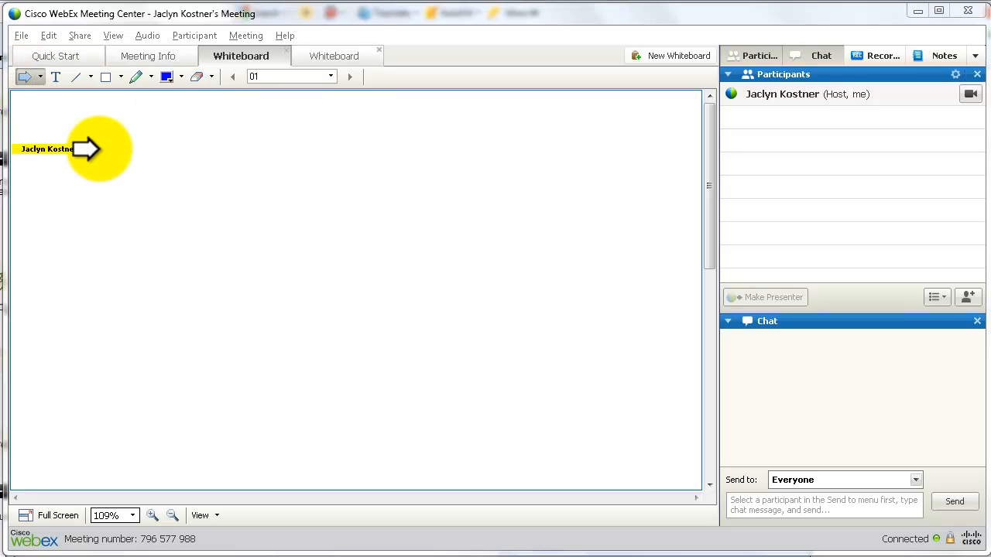
Briefly try the laser pointer, then choose the Line tool and its line style options
left_click(40, 77)
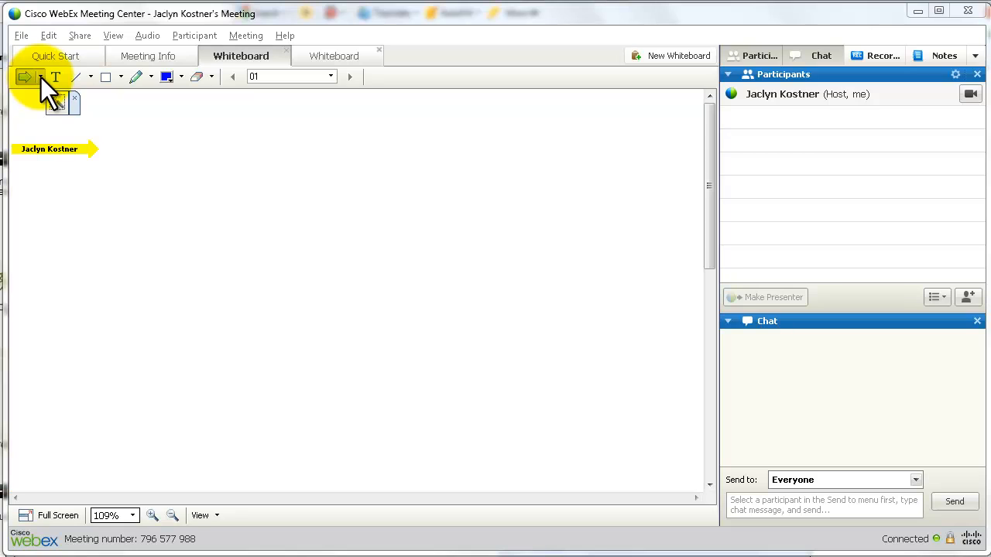
left_click(56, 99)
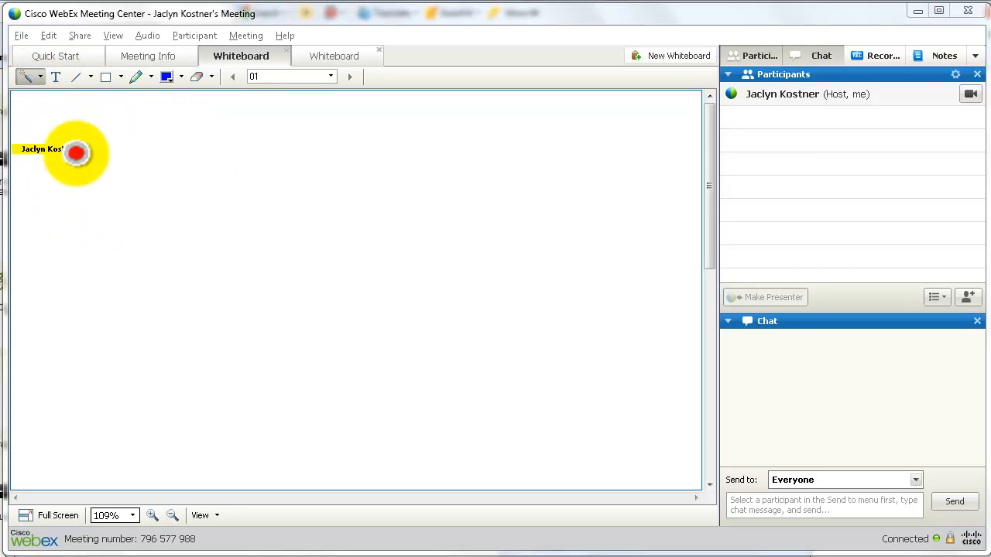
left_click(54, 77)
left_click(78, 77)
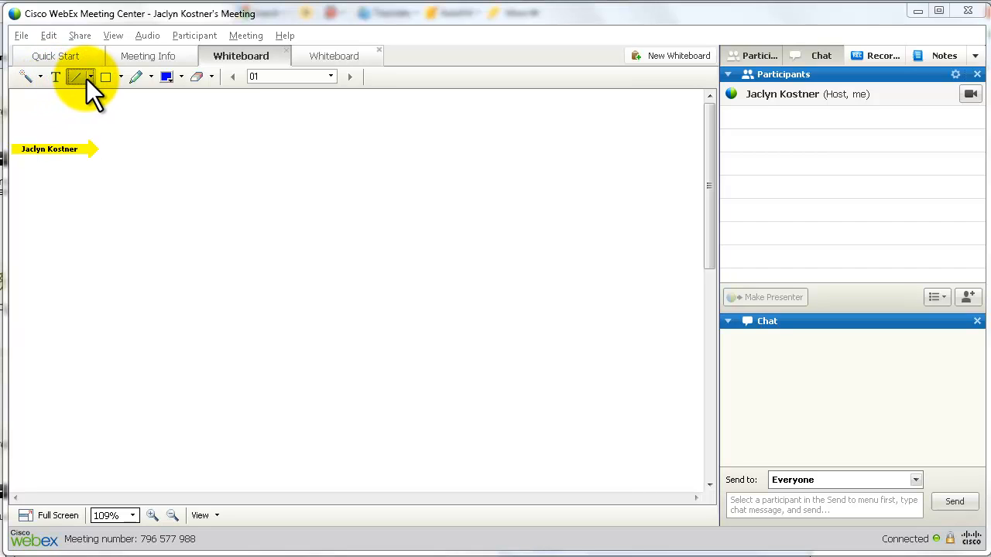
left_click(90, 77)
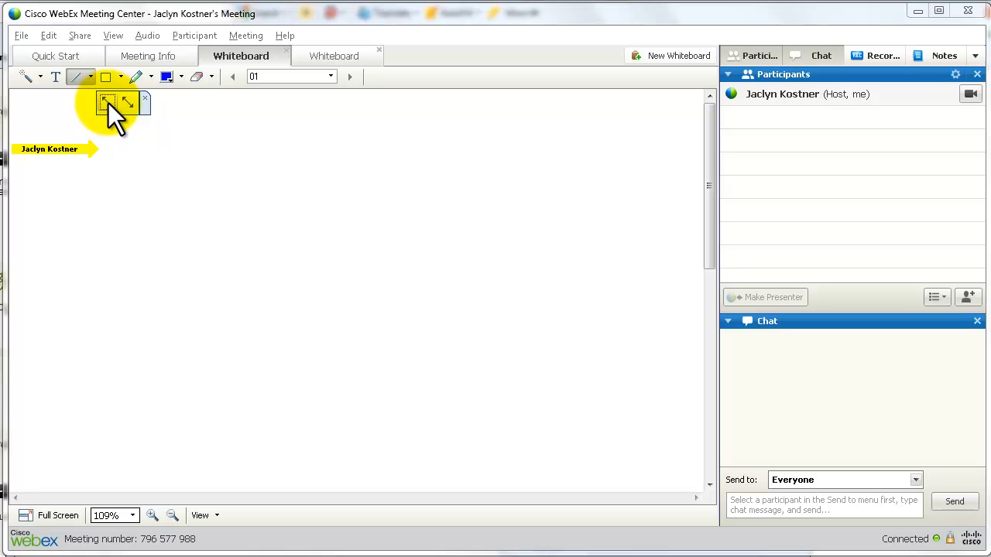
Draw a long blue arrow across the whiteboard and an ellipse below it
left_click(107, 102)
left_click_drag(59, 287, 334, 144)
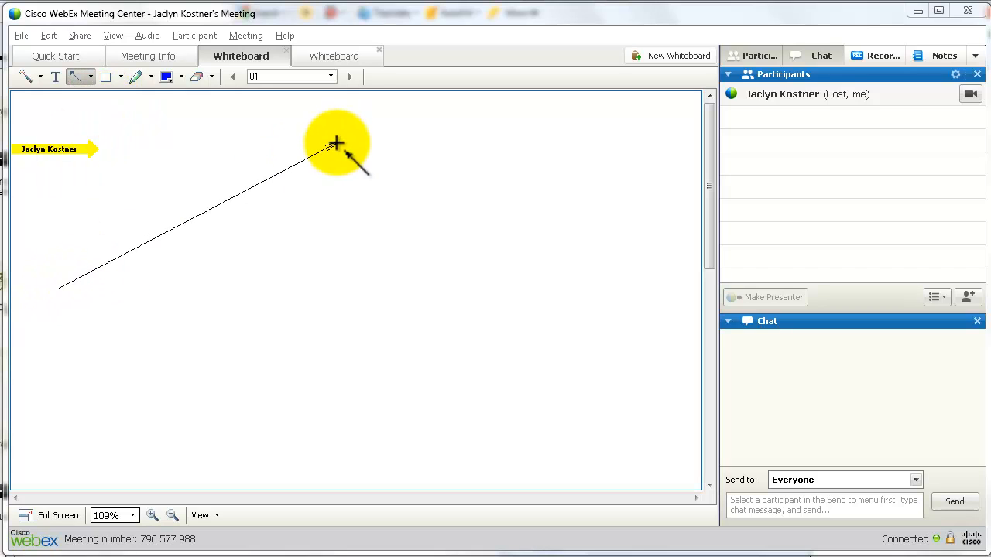
left_click(104, 79)
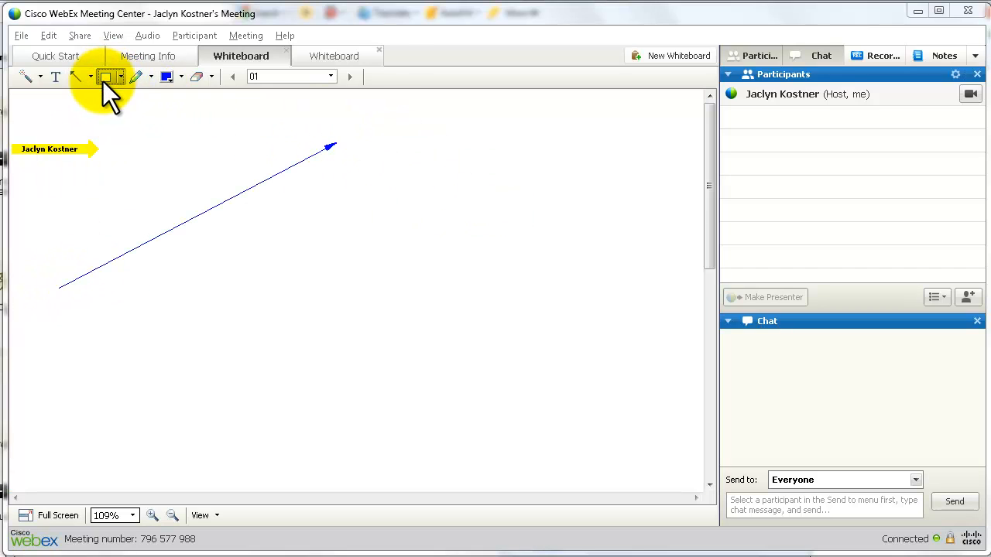
left_click(122, 77)
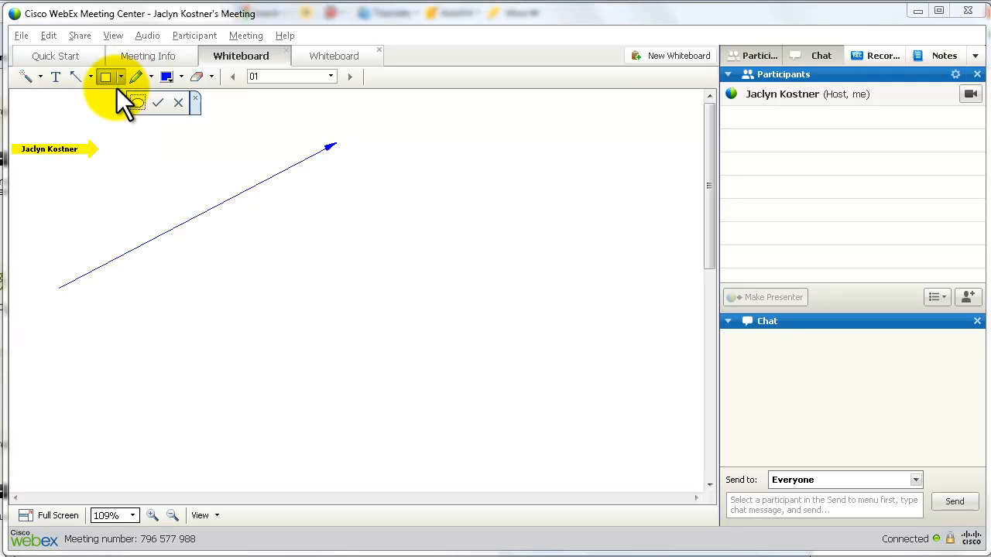
left_click(133, 101)
left_click_drag(197, 264, 294, 332)
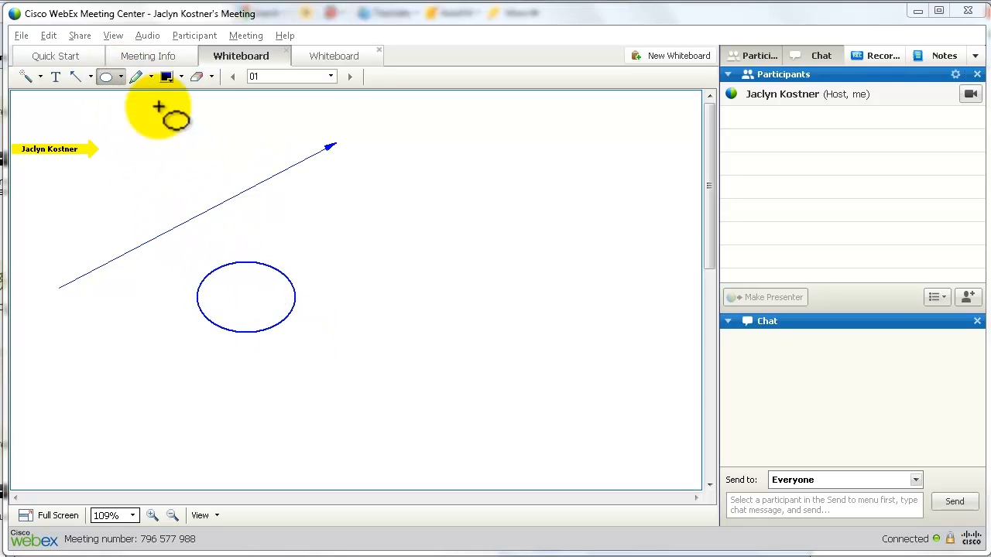
Stamp two checkmarks to the right of the arrow
left_click(122, 77)
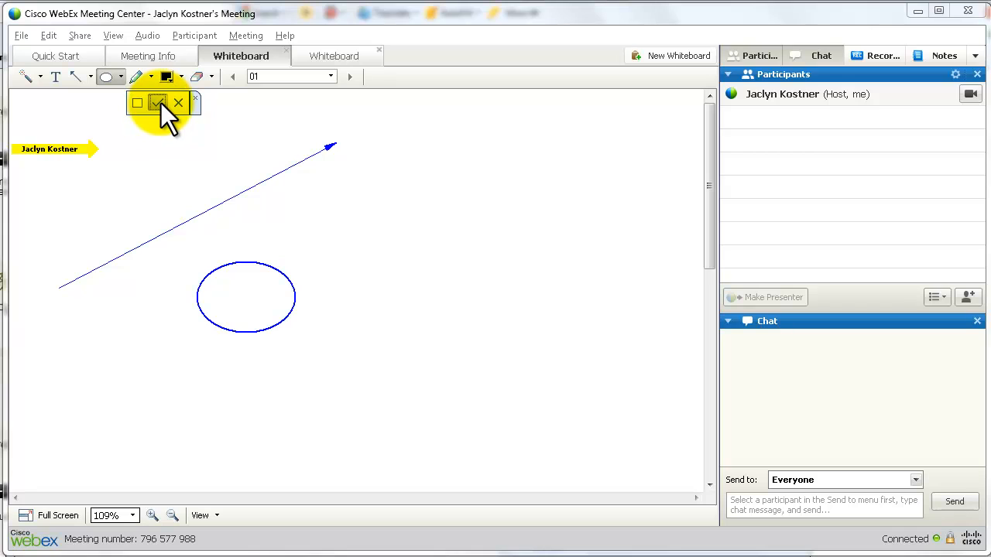
left_click(160, 102)
left_click(342, 264)
left_click(342, 204)
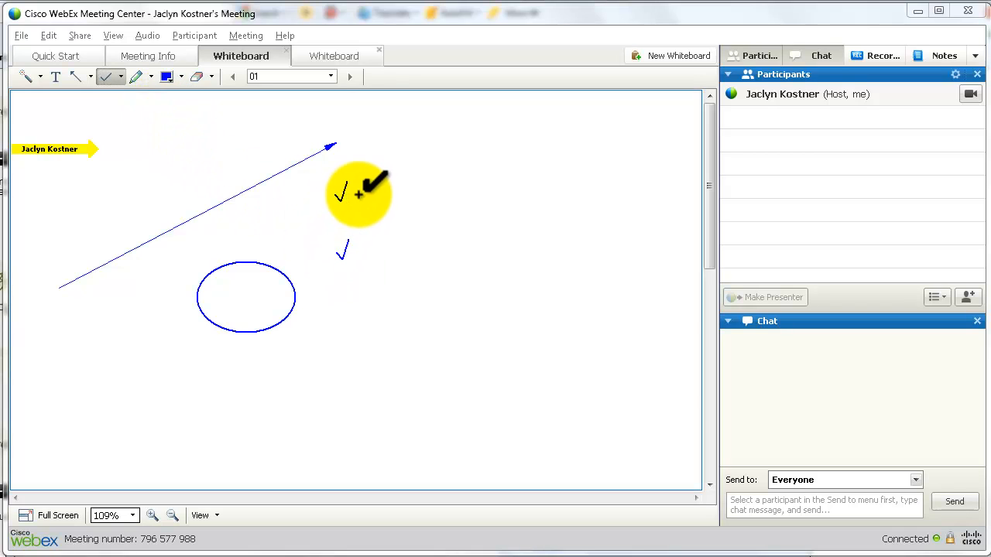
Draw a thick blue curve under the ellipse and a thin freehand squiggle beside the checkmarks
left_click(138, 75)
left_click_drag(158, 314, 363, 310)
left_click(151, 76)
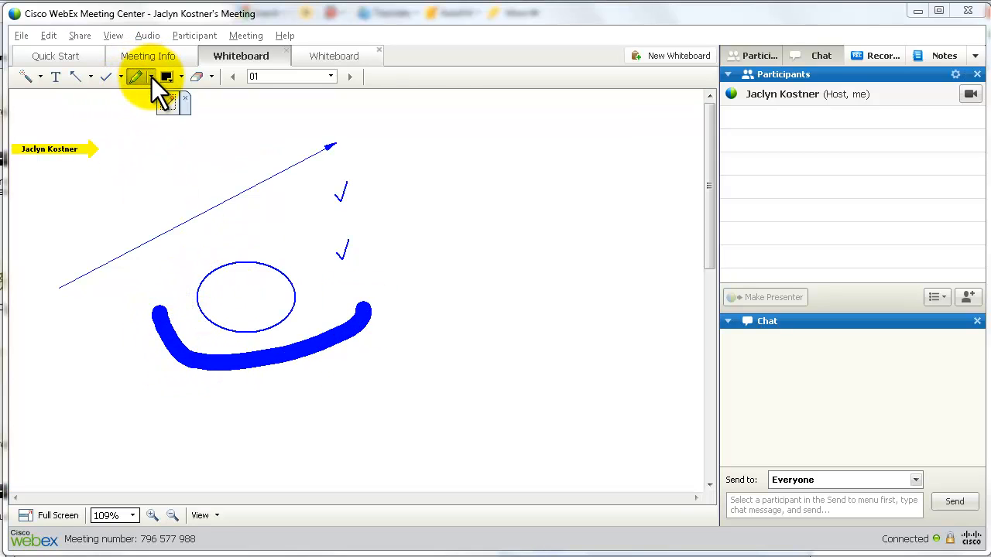
left_click(168, 106)
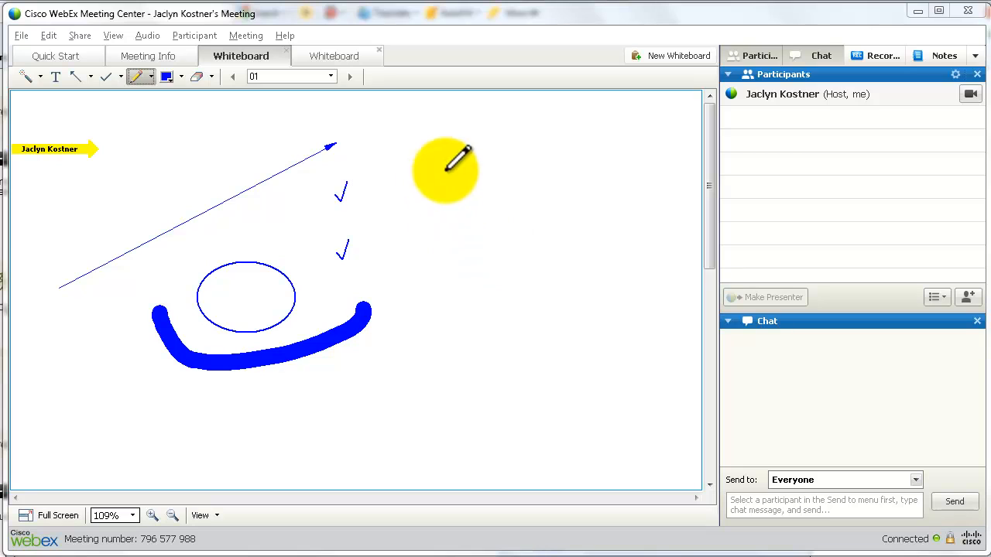
mouse_move(446, 172)
left_mouse_down()
mouse_move(389, 203)
mouse_move(481, 176)
left_mouse_up()
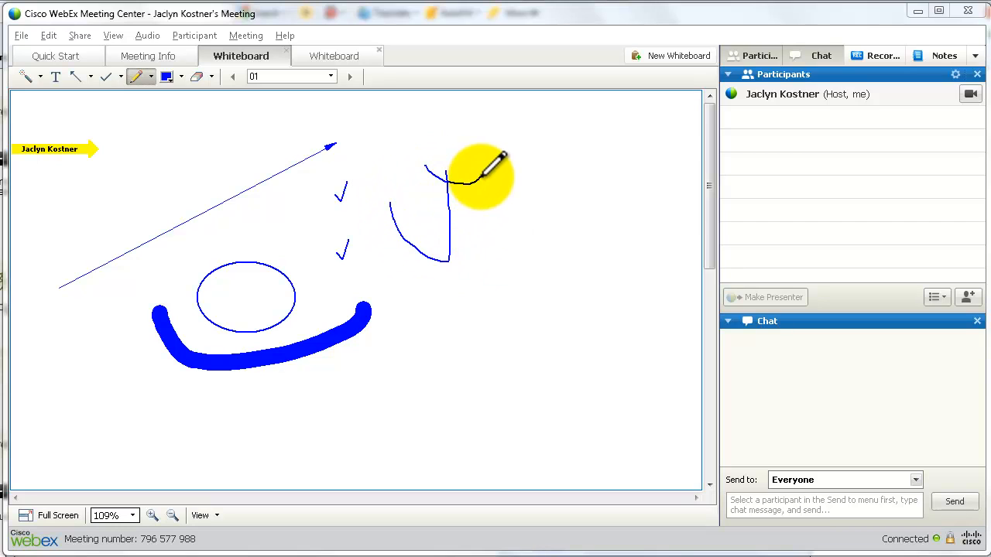
Erase the arrow, the upper checkmark and the freehand squiggle one by one
left_click(195, 76)
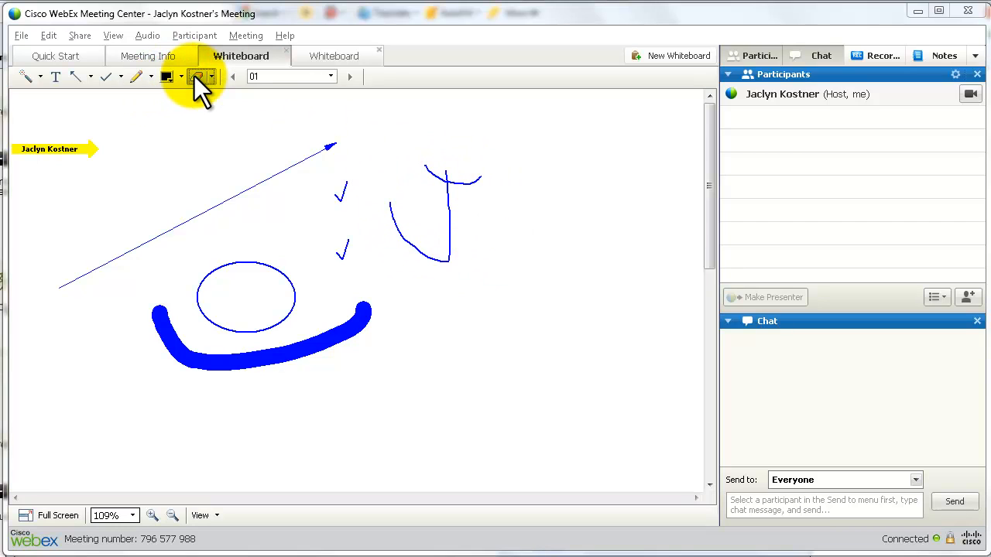
left_click(264, 174)
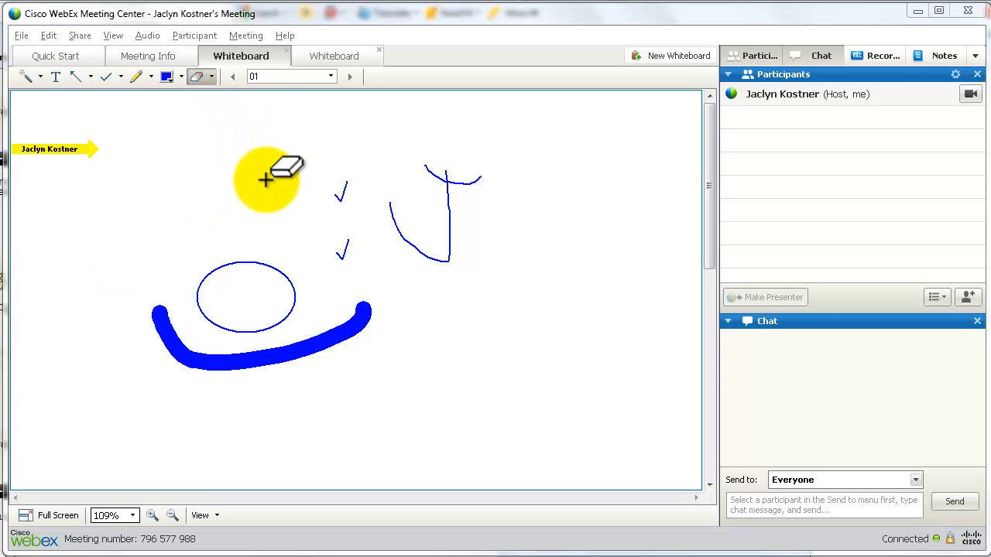
left_click(341, 191)
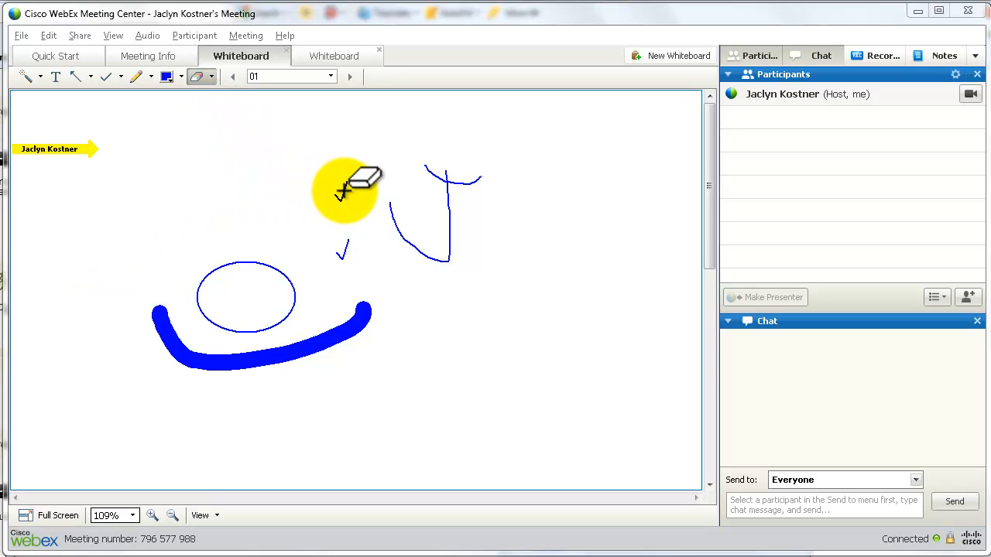
left_click(403, 232)
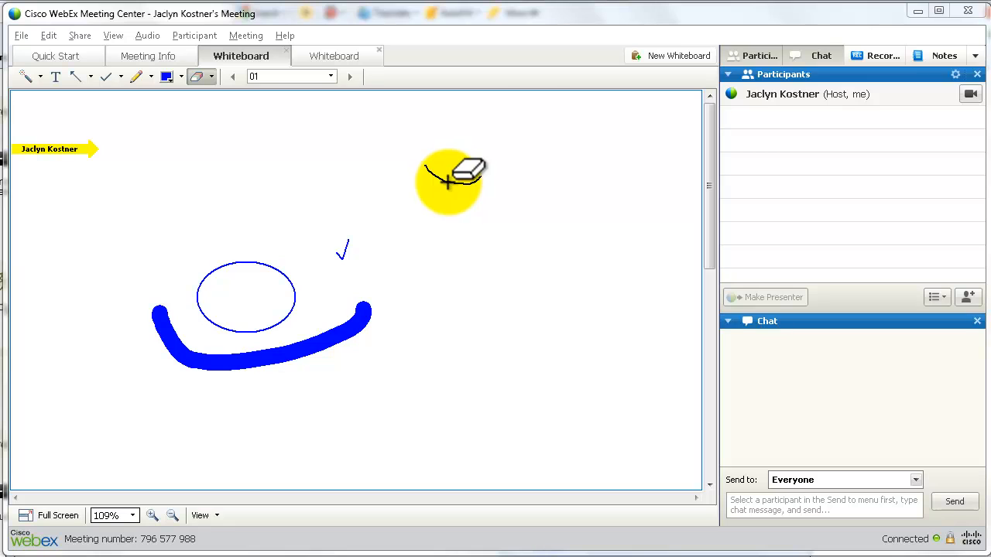
left_click(445, 180)
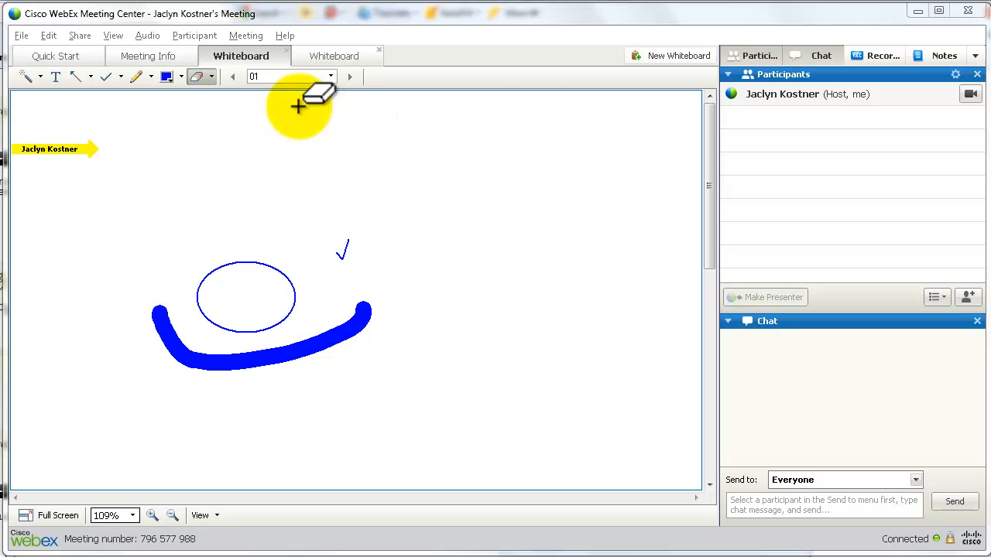
Clear all pointers and then all remaining annotations from the whiteboard
left_click(212, 75)
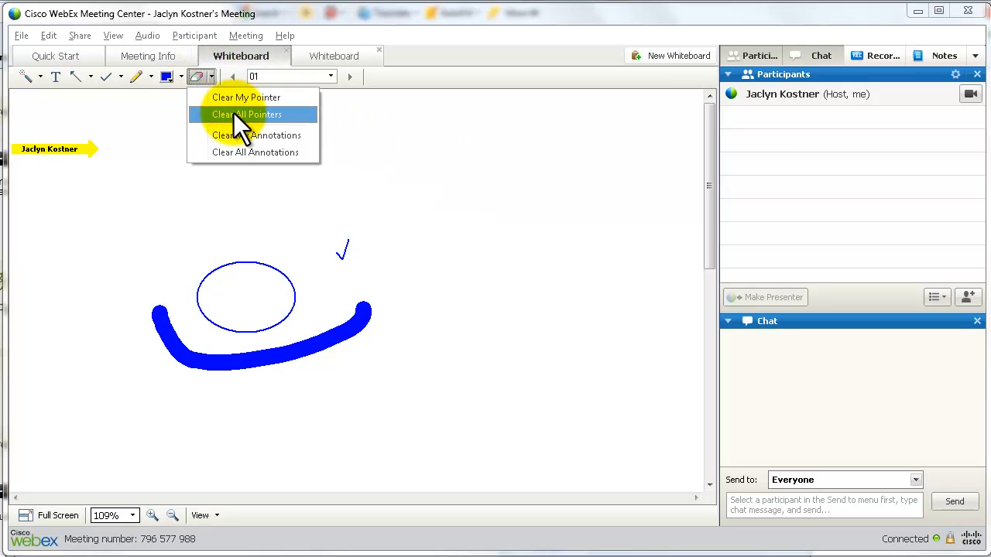
left_click(233, 114)
left_click(212, 75)
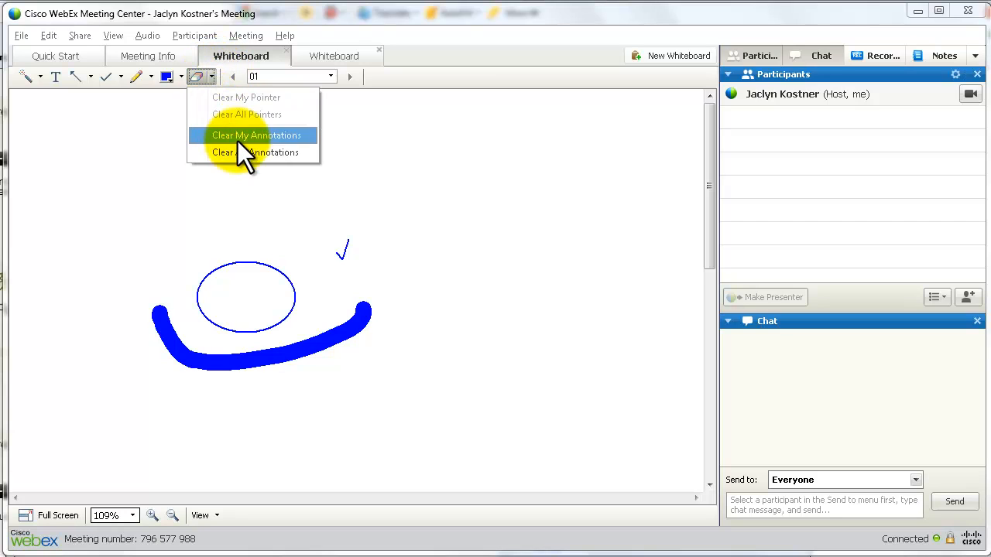
left_click(237, 136)
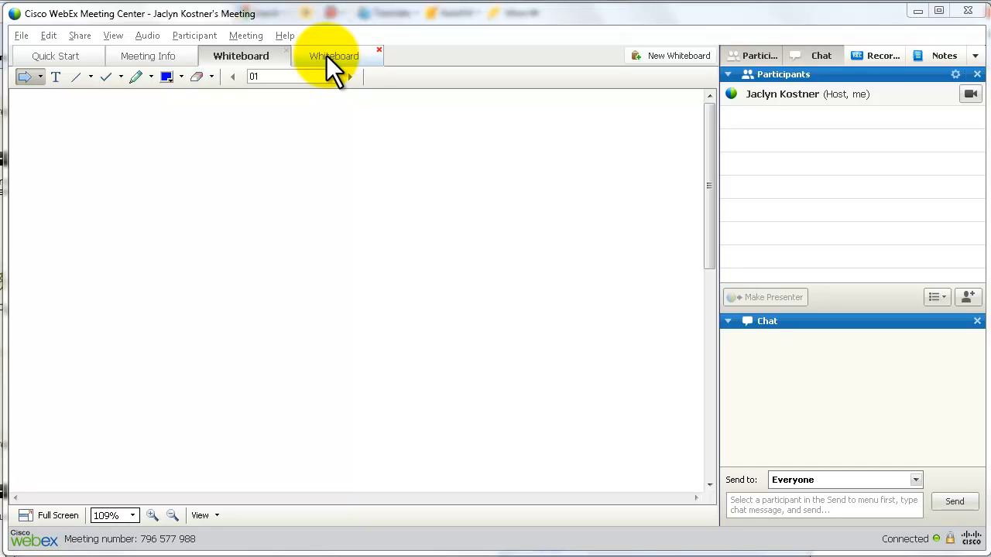
Rename the first whiteboard tab to 'Agenda'
right_click(237, 61)
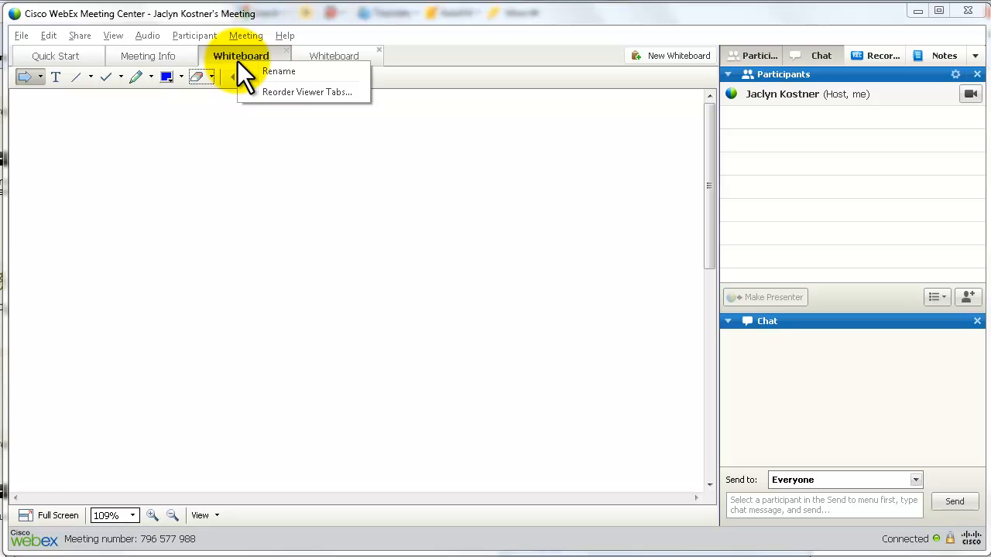
left_click(270, 69)
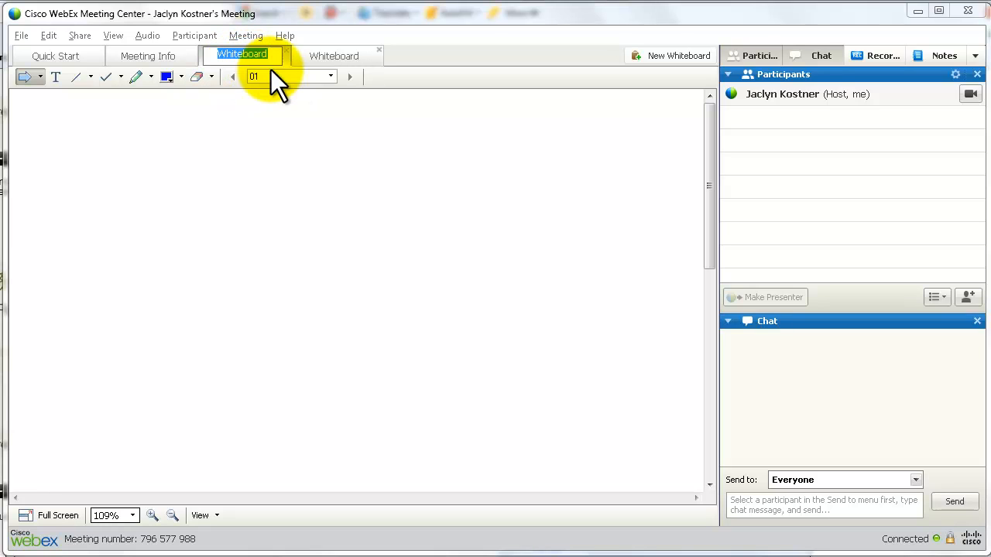
type("Agenda")
left_click(331, 54)
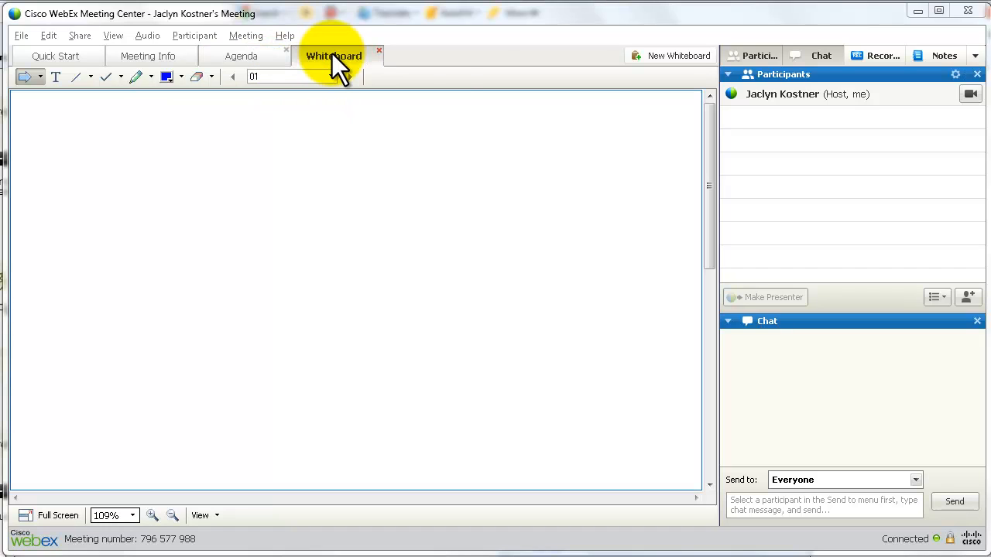
Rename the 'Whiteboard' tab to 'Solutions'
right_click(331, 54)
left_click(348, 64)
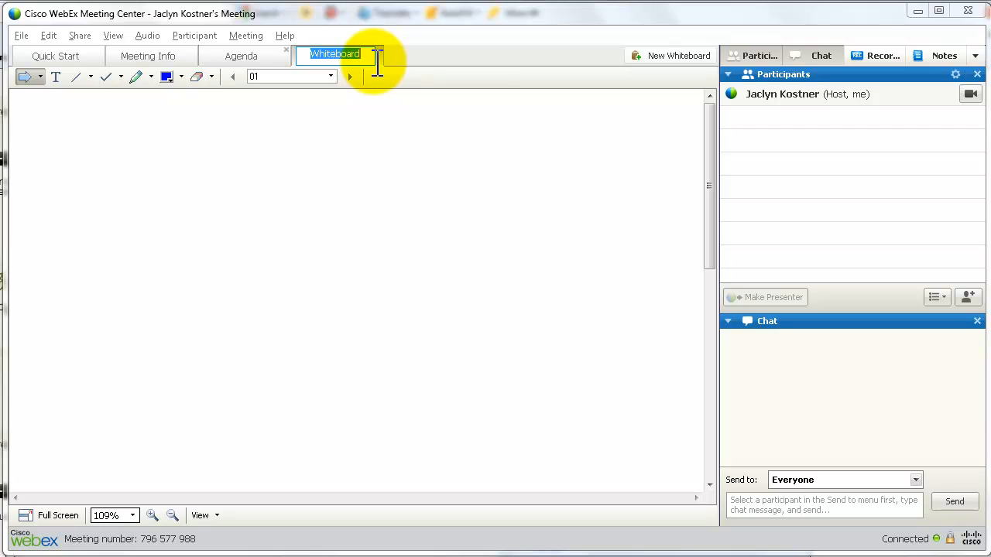
type("Solutions")
left_click(395, 156)
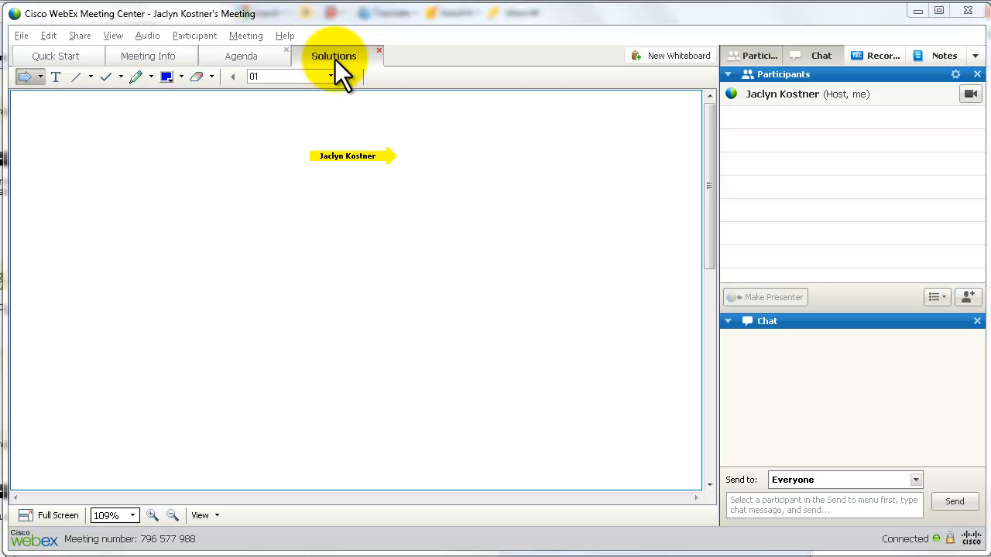
Use Reorder Viewer Tabs to move Solutions ahead of Agenda, then apply and confirm
right_click(264, 55)
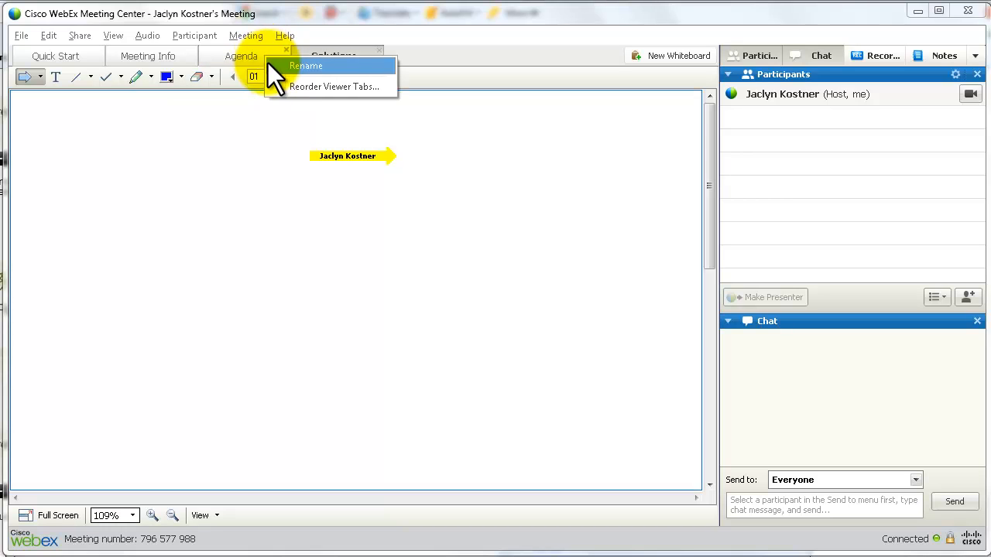
left_click(286, 87)
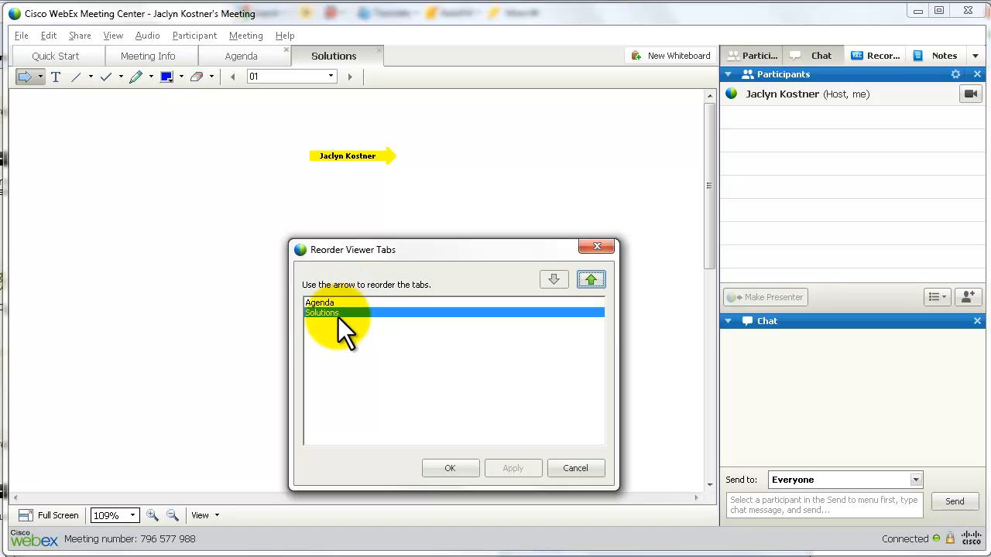
left_click(589, 279)
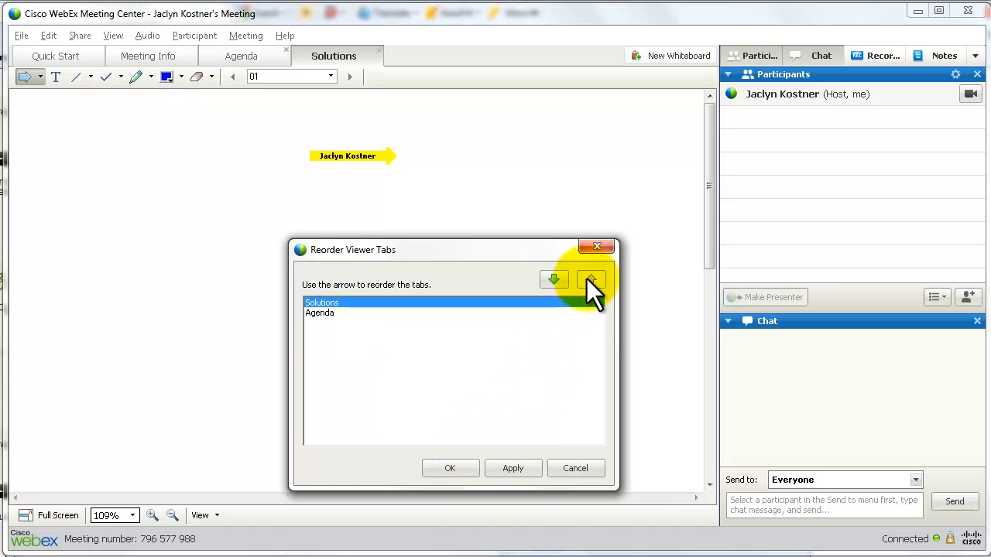
left_click(507, 467)
left_click(444, 465)
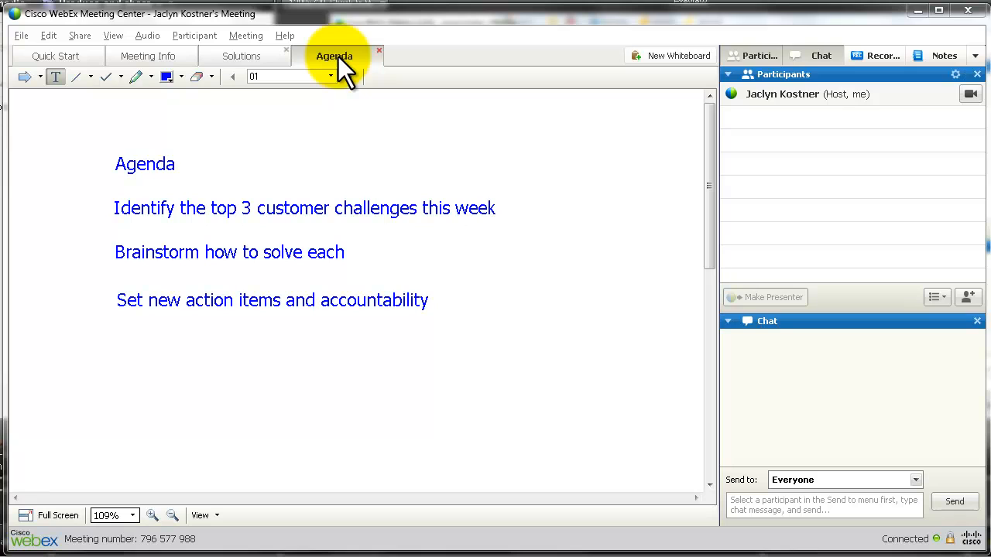
Save the Agenda board as 'Agenda May 13 2012' (.ucf) in 01 Project Team Meetings, then view Solutions
left_click(21, 36)
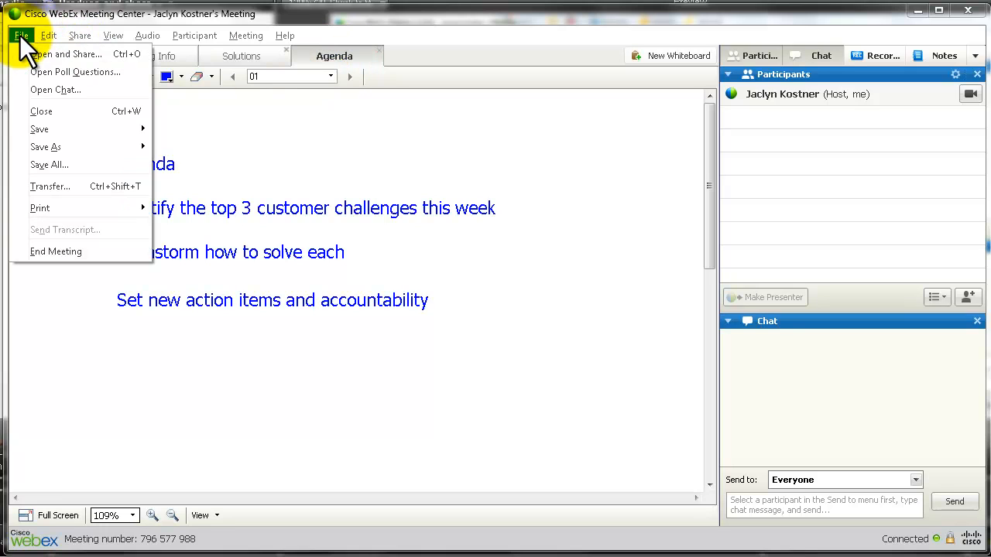
mouse_move(81, 131)
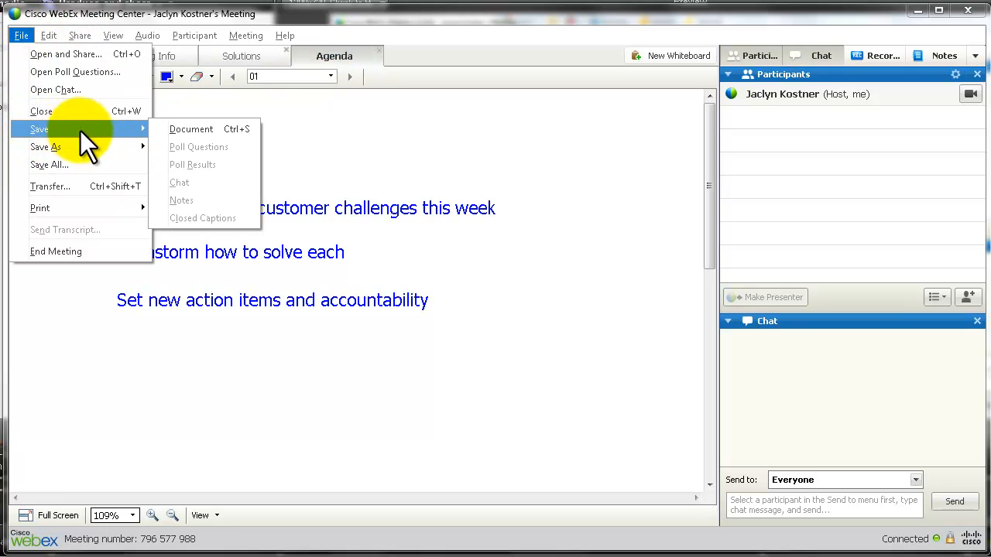
left_click(189, 129)
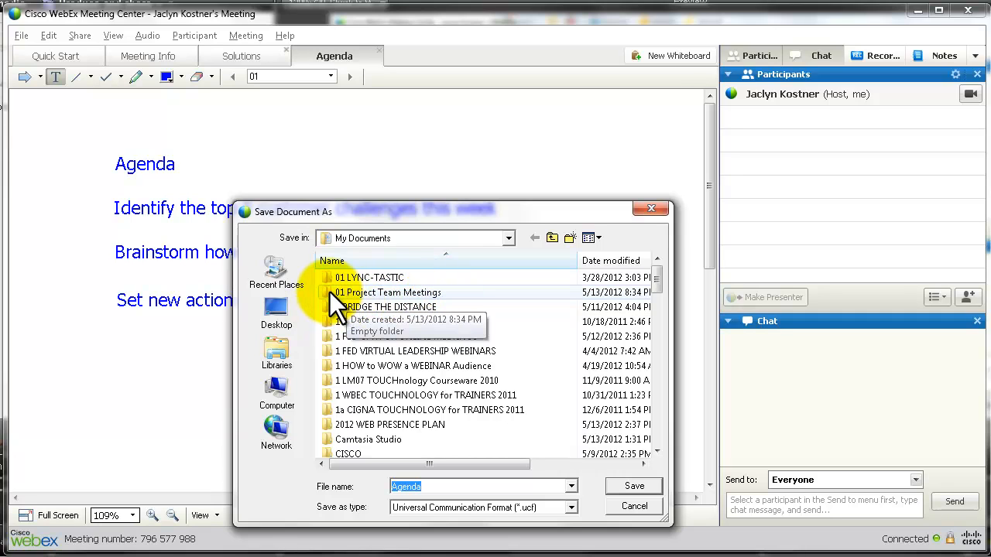
double_click(329, 293)
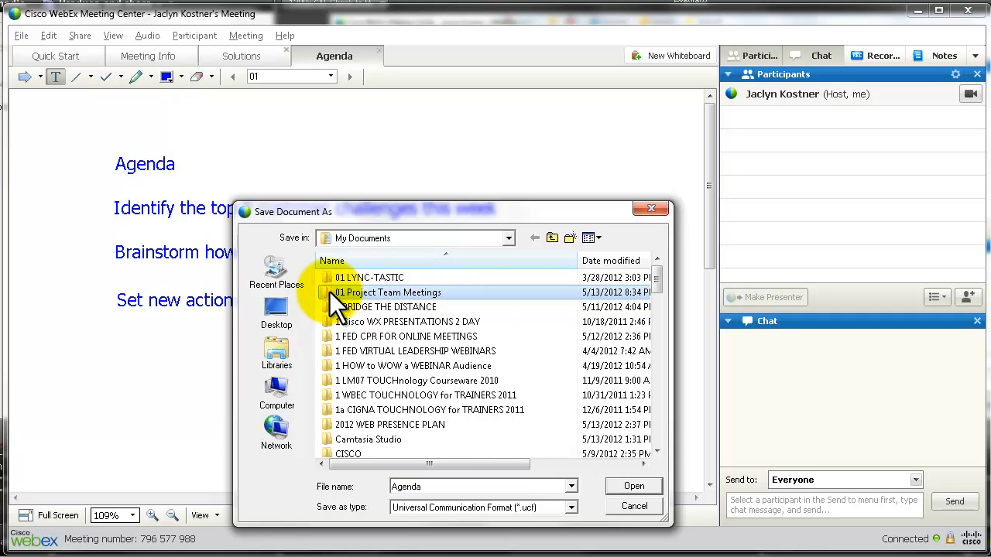
double_click(426, 486)
left_click(428, 486)
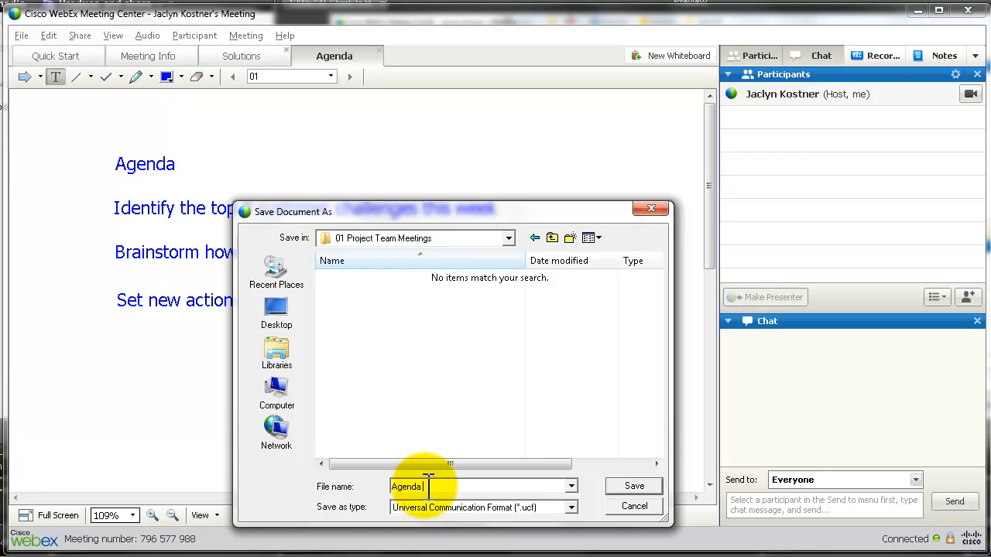
type("May 13 2012")
left_click(634, 487)
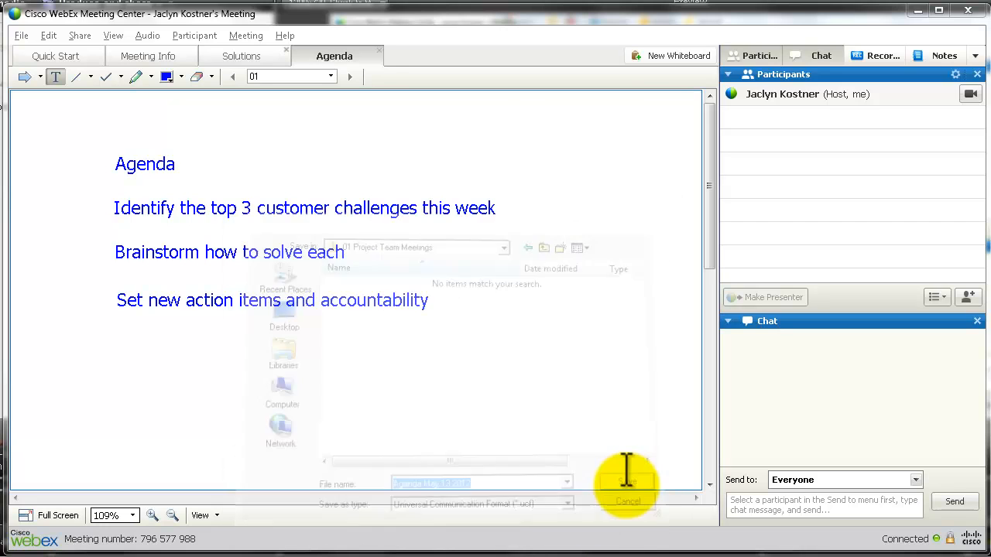
left_click(247, 56)
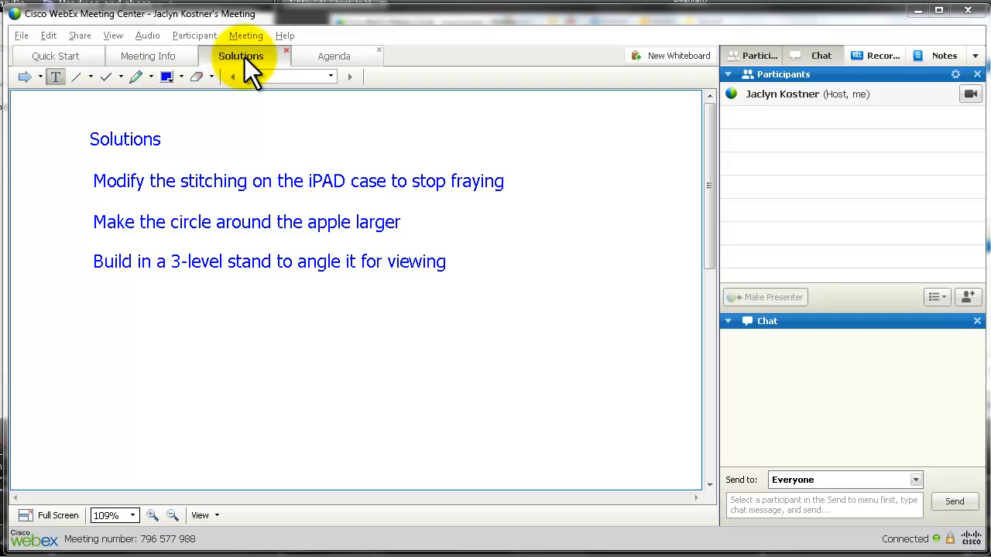
Save As the Solutions board as 'Solutions May 13 2012' UCF document
left_click(21, 36)
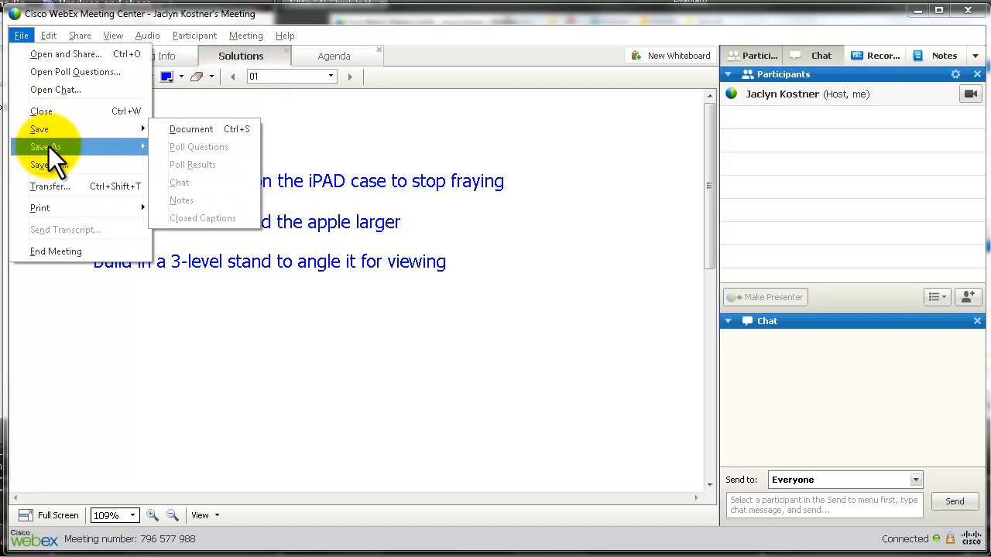
mouse_move(48, 146)
left_click(204, 146)
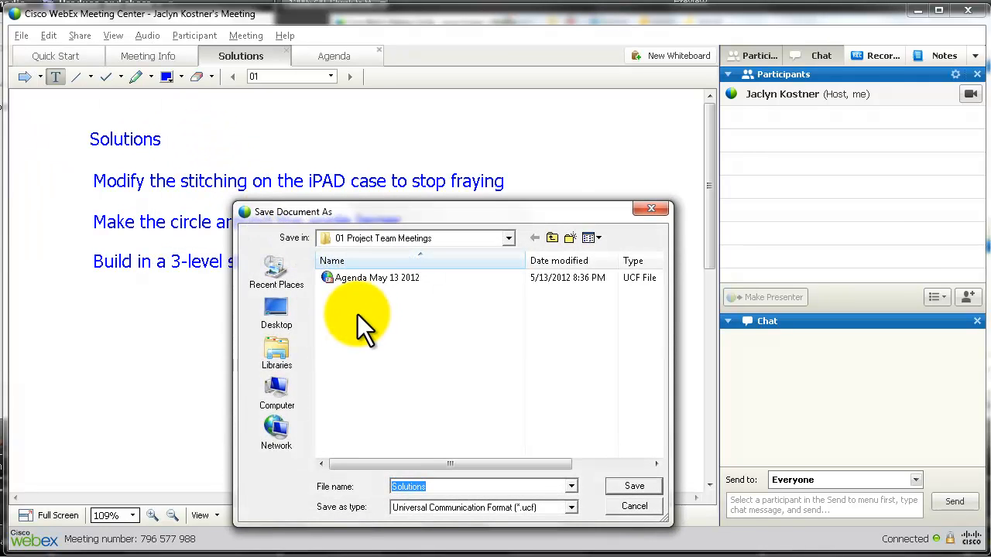
left_click(438, 486)
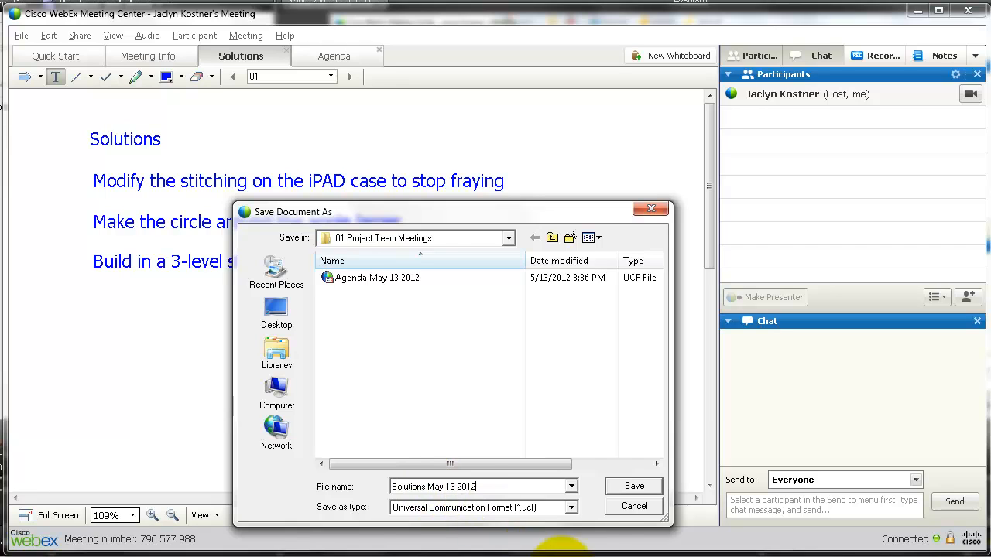
left_click(627, 487)
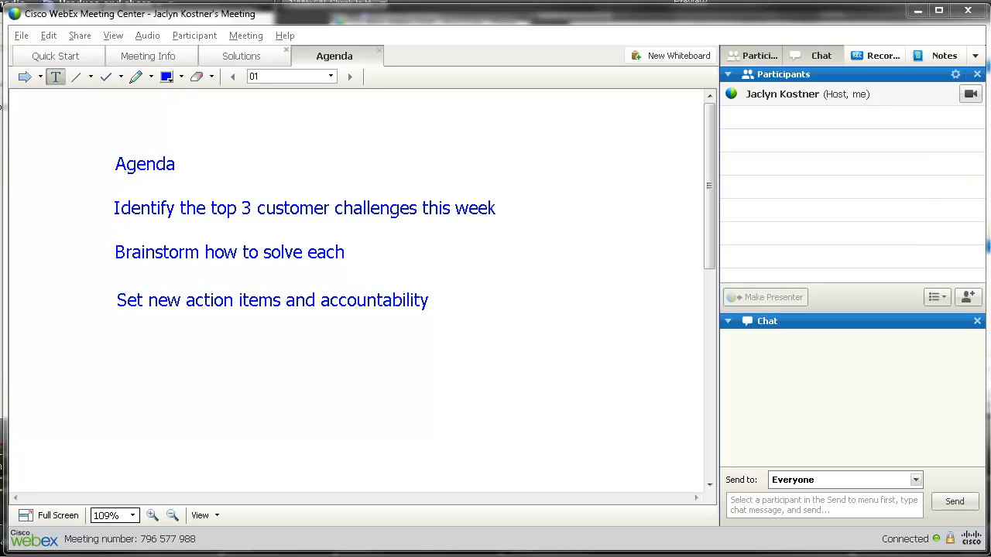
Close the meeting window, move the End Meeting dialog up, and tick Save meeting files
left_click(967, 10)
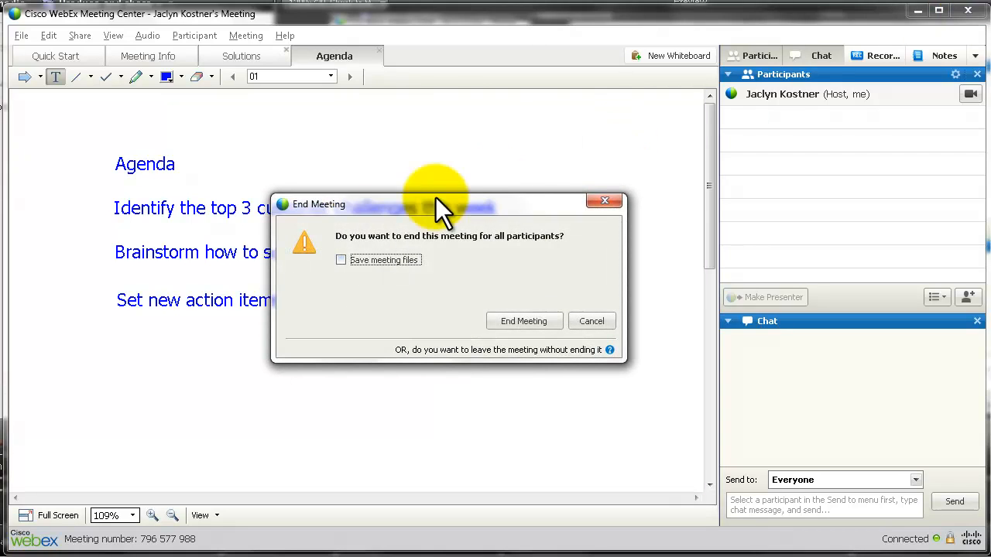
left_click_drag(393, 204, 394, 157)
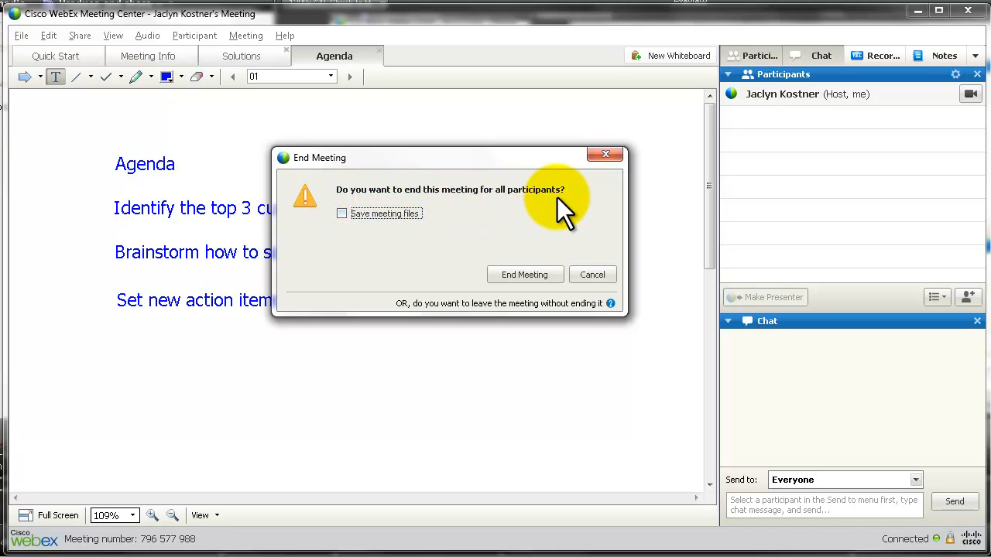
left_click(341, 213)
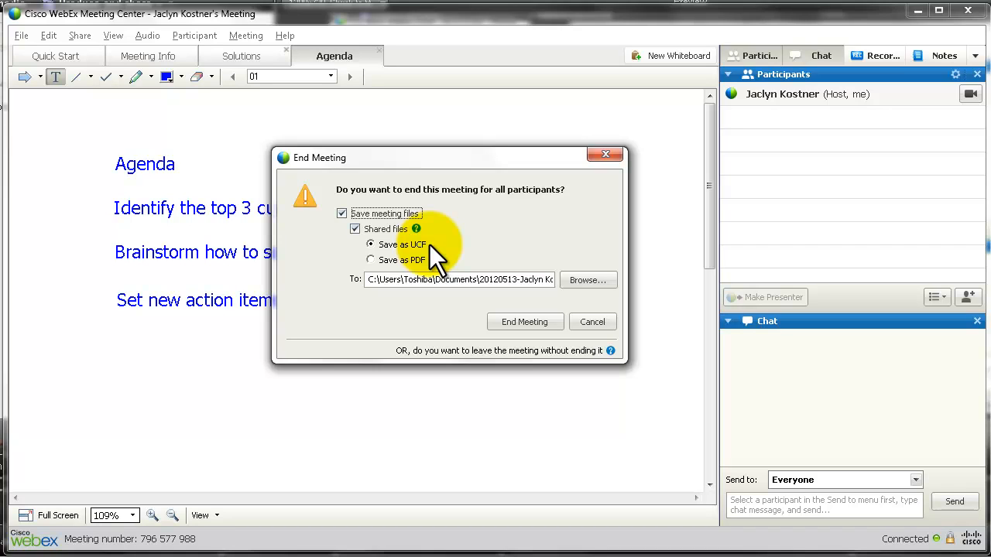
Switch saved shared files to PDF, check the destination path in Documents, and end the meeting
left_click(370, 259)
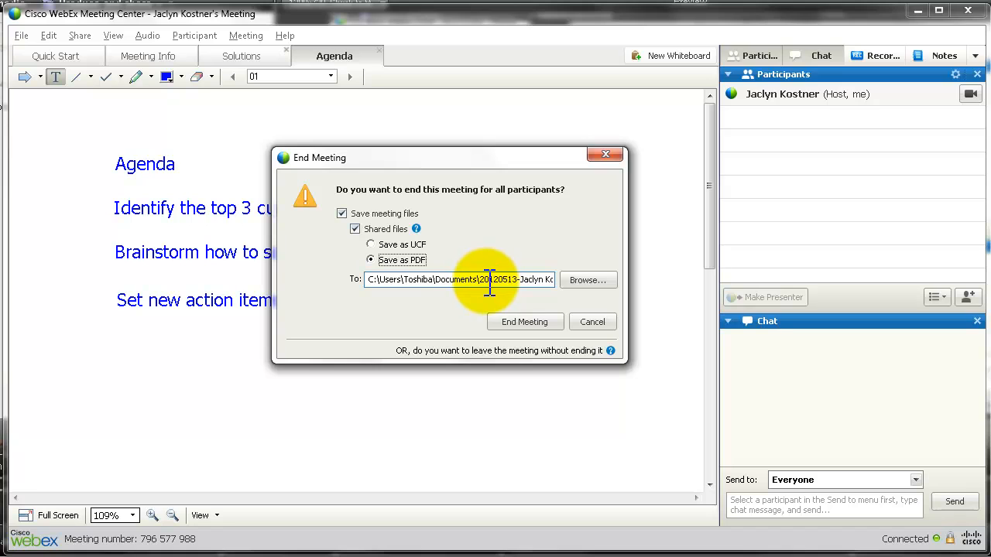
left_click(488, 281)
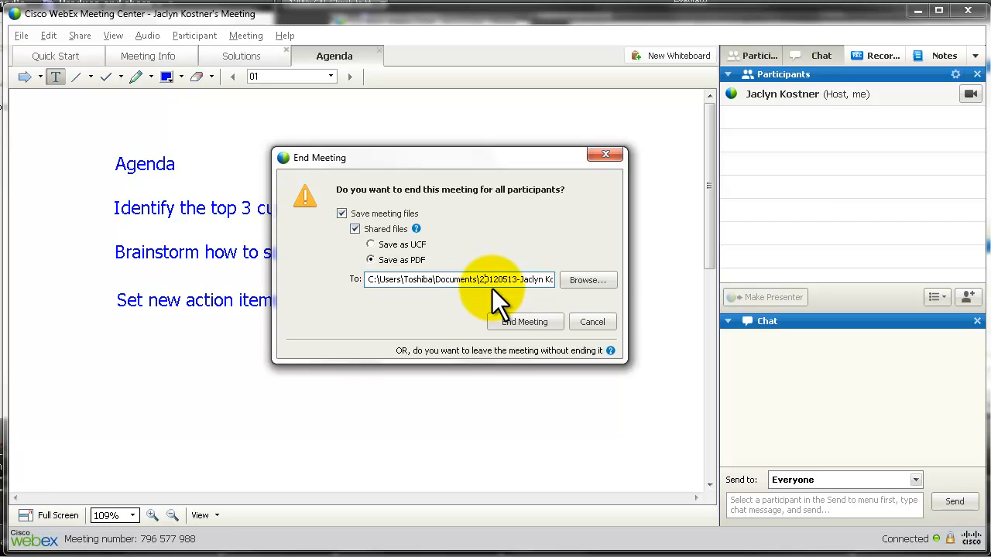
key("End")
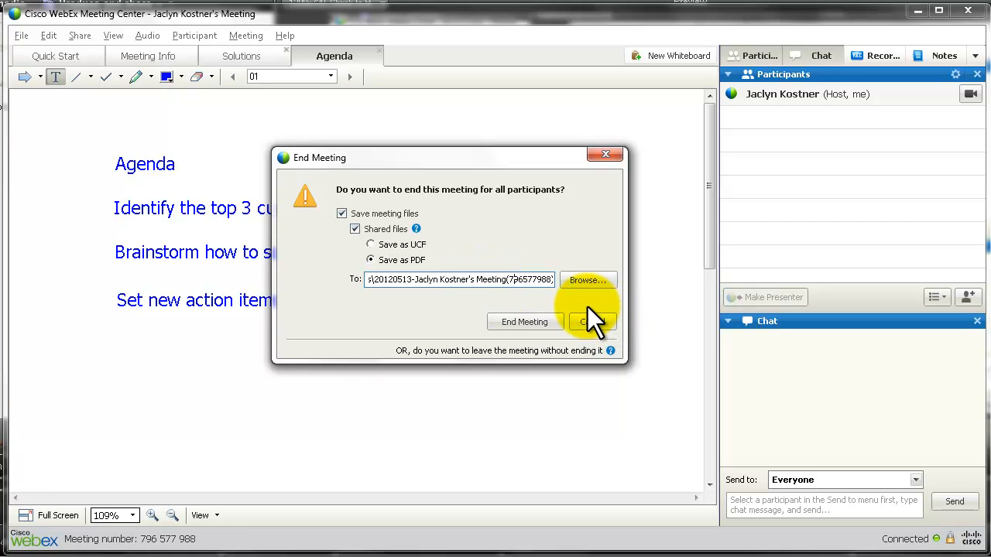
key("Right")
key("Right")
key("Right")
key("Right")
key("Right")
key("Right")
key("Right")
key("Right")
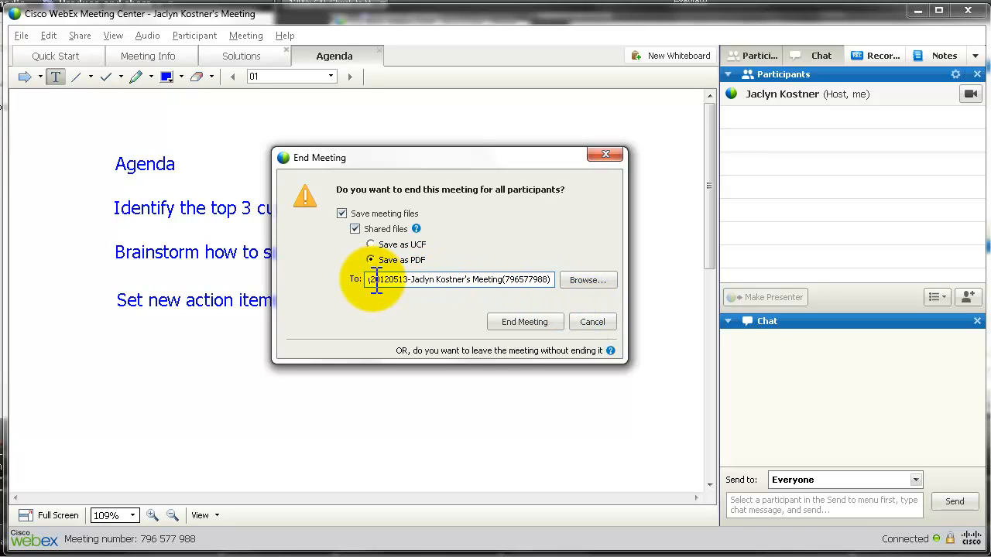
left_click_drag(375, 280, 551, 280)
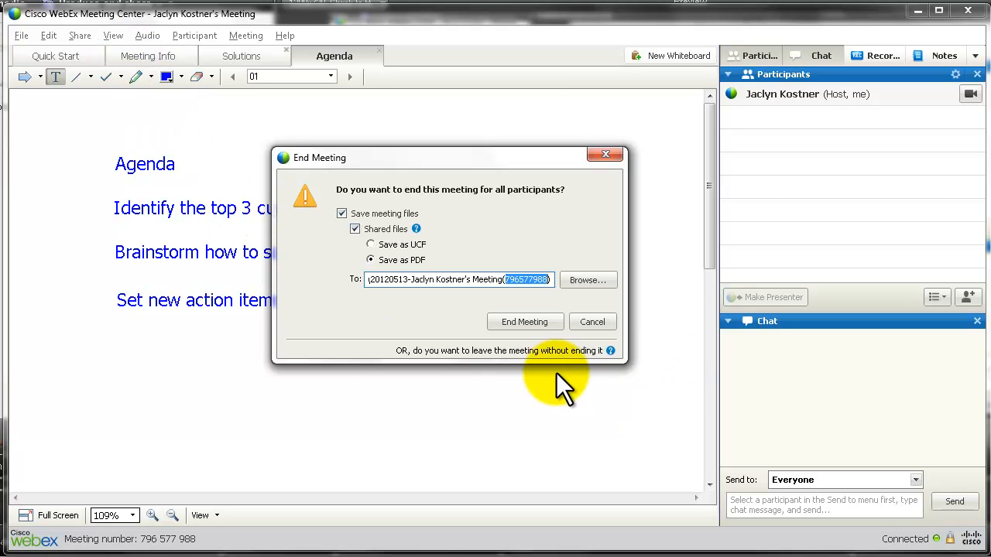
left_click(535, 320)
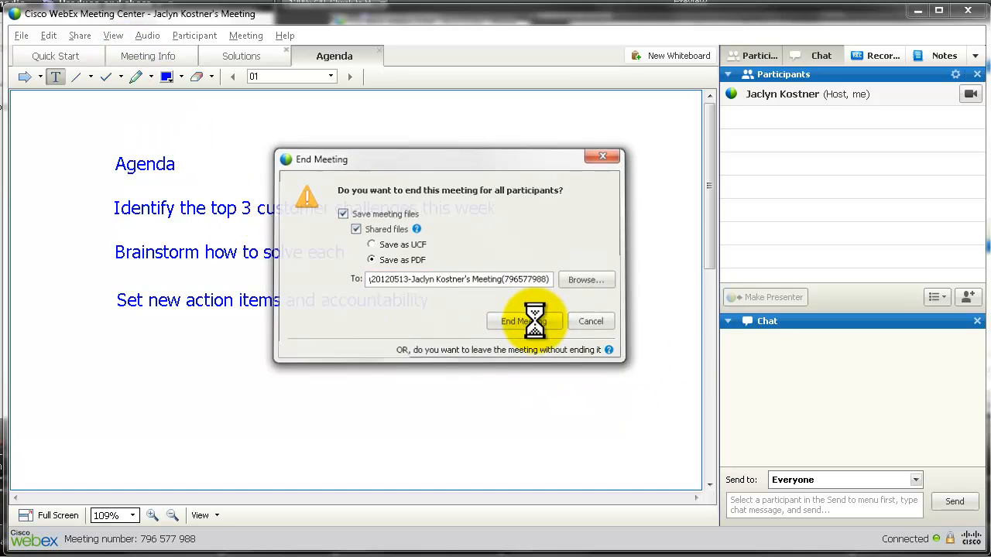